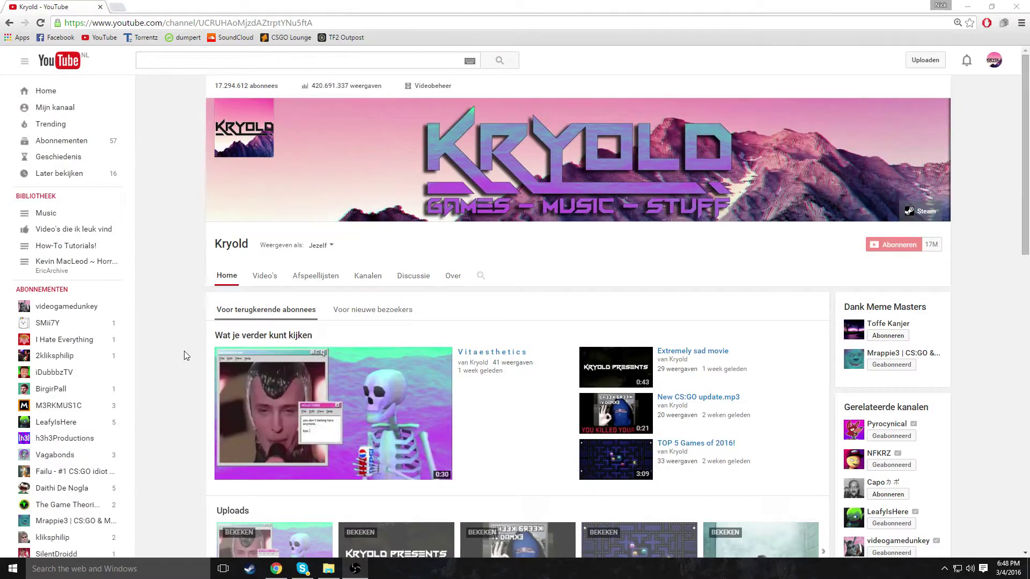
Scroll the channel page and advance the Uploads carousel to its last set
scroll(184, 351, down, 1)
scroll(184, 351, down, 1)
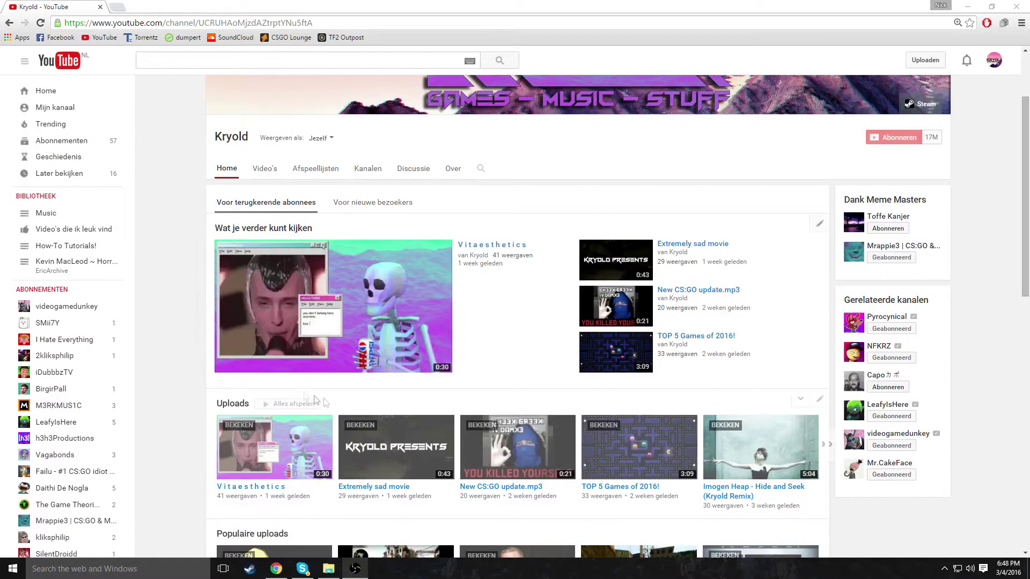
click(831, 451)
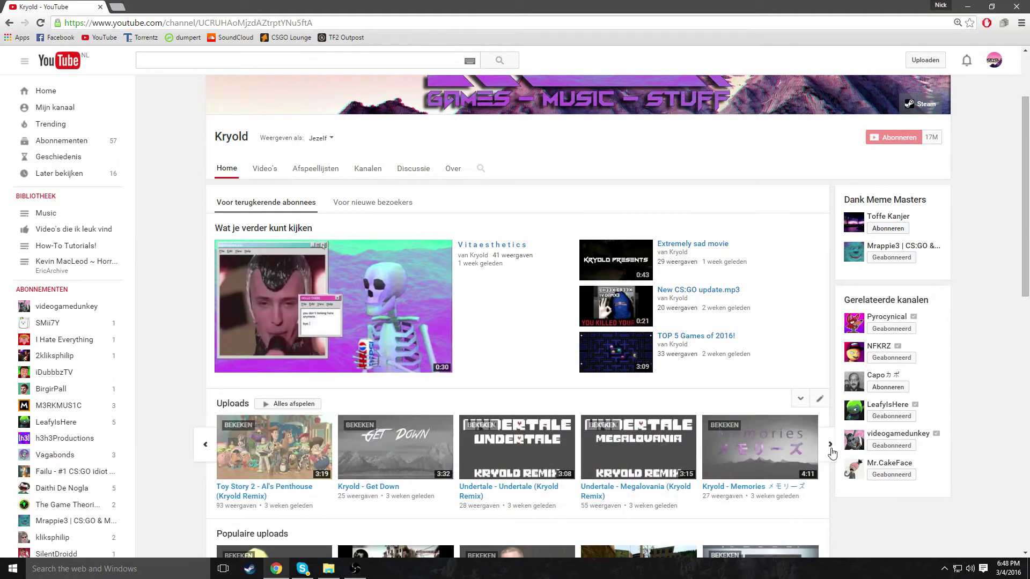
click(831, 450)
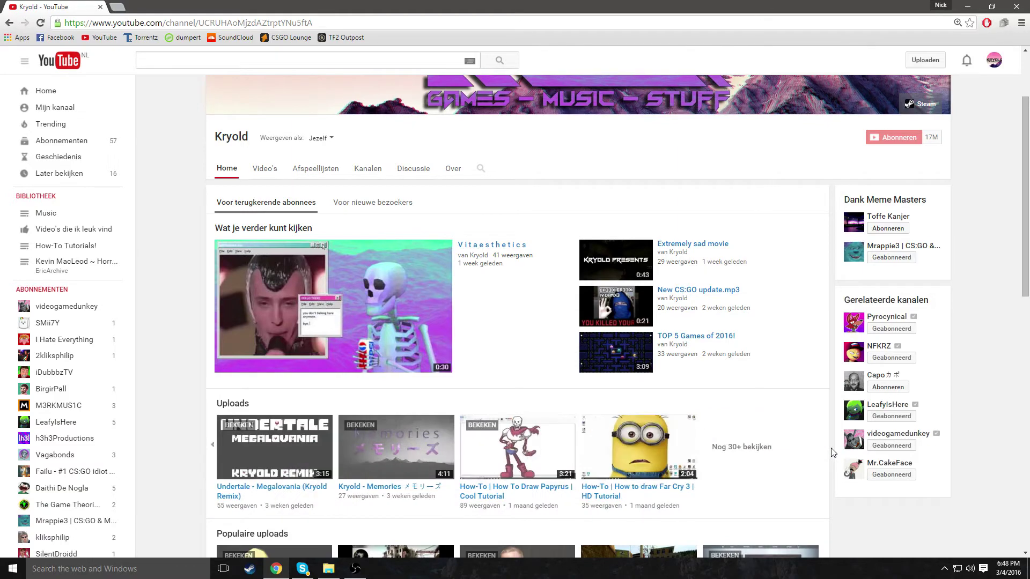
Open the How To Draw Papyrus tutorial and scroll down to its comments
click(525, 459)
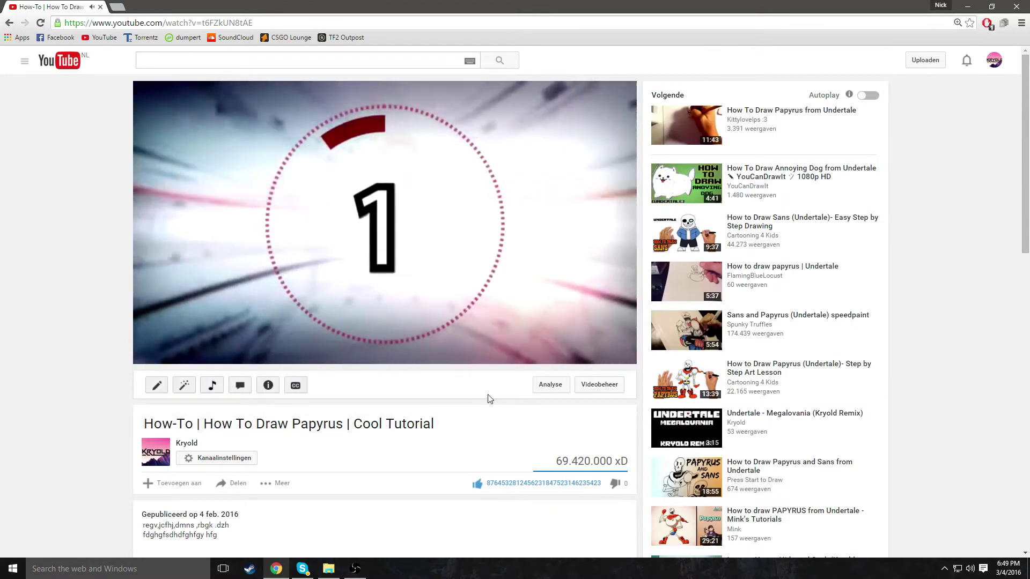
scroll(489, 398, down, 4)
scroll(489, 398, down, 2)
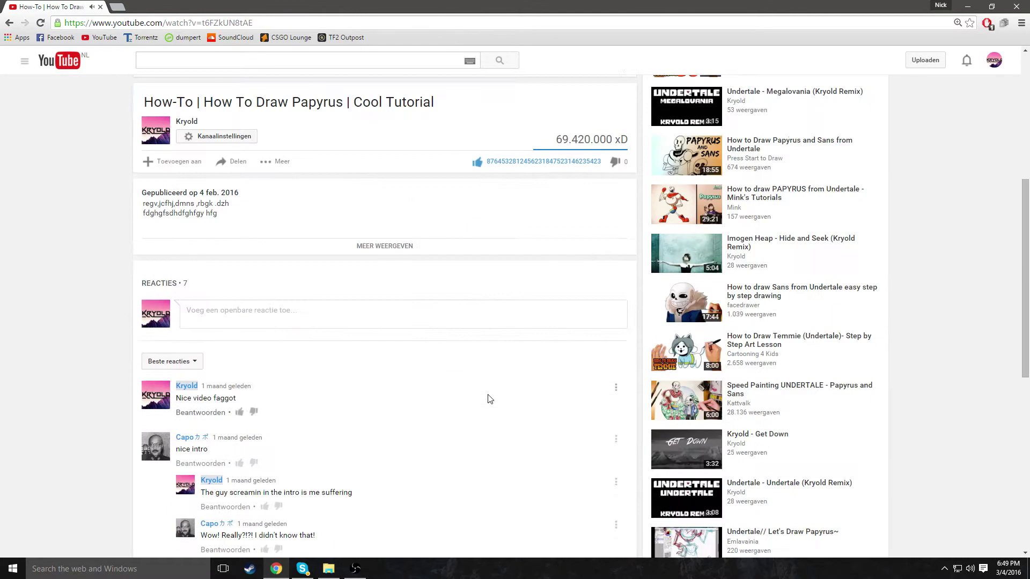
scroll(489, 398, down, 2)
scroll(488, 398, down, 1)
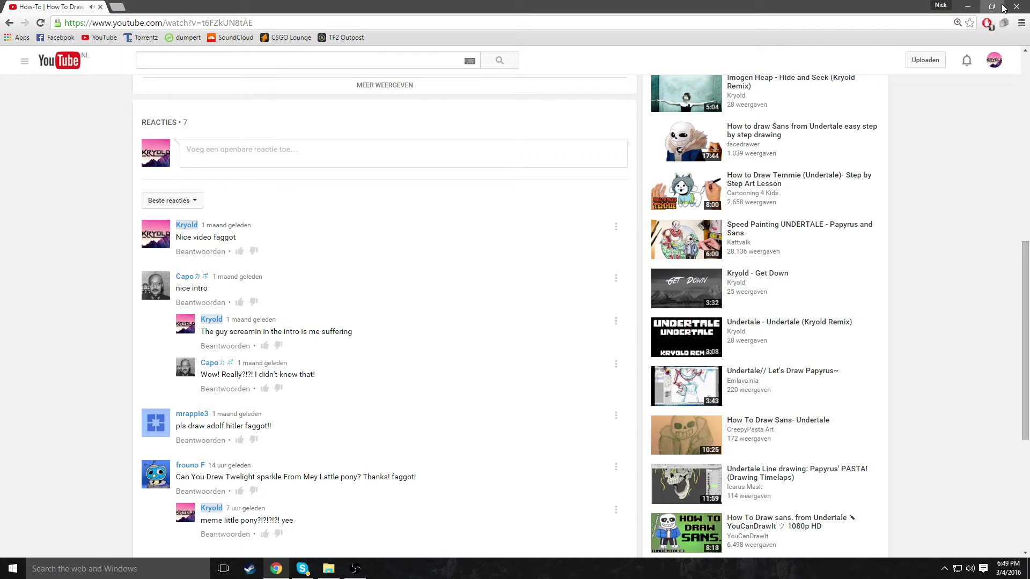
Close the browser and type the opening greeting line about drawing Twilight Sparkle in Notepad
click(1003, 6)
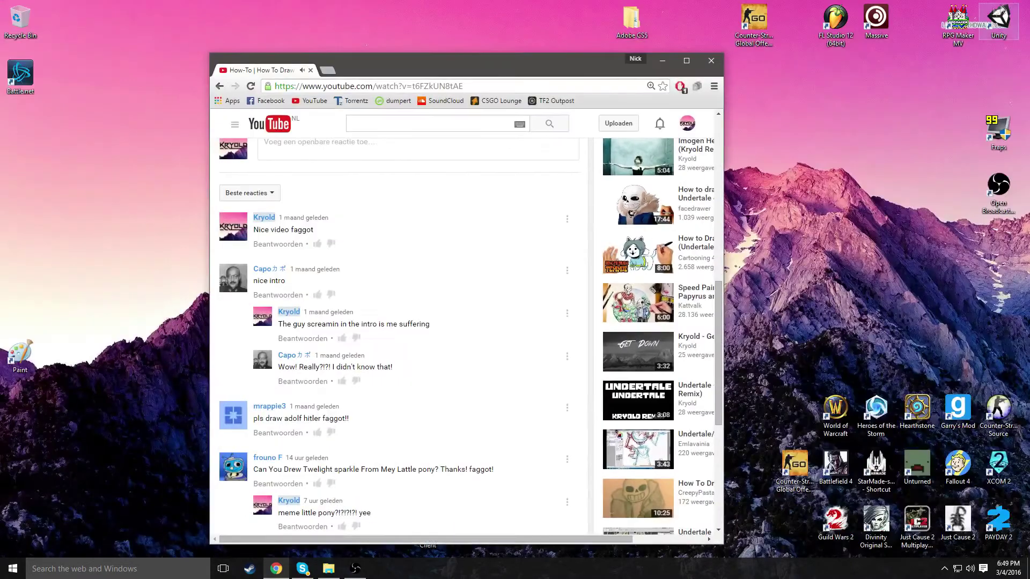
click(713, 60)
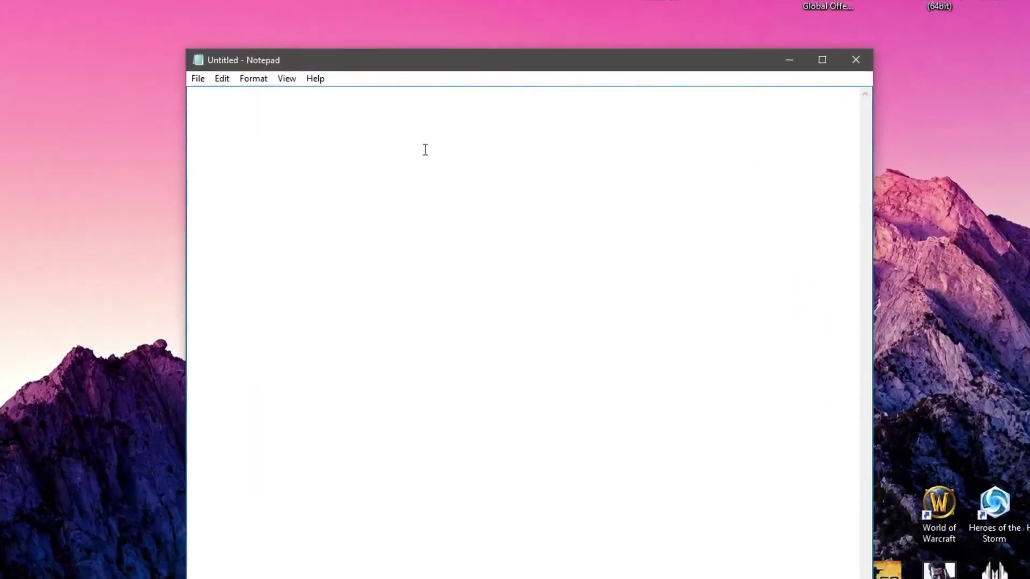
text(Hello gais today i show you )
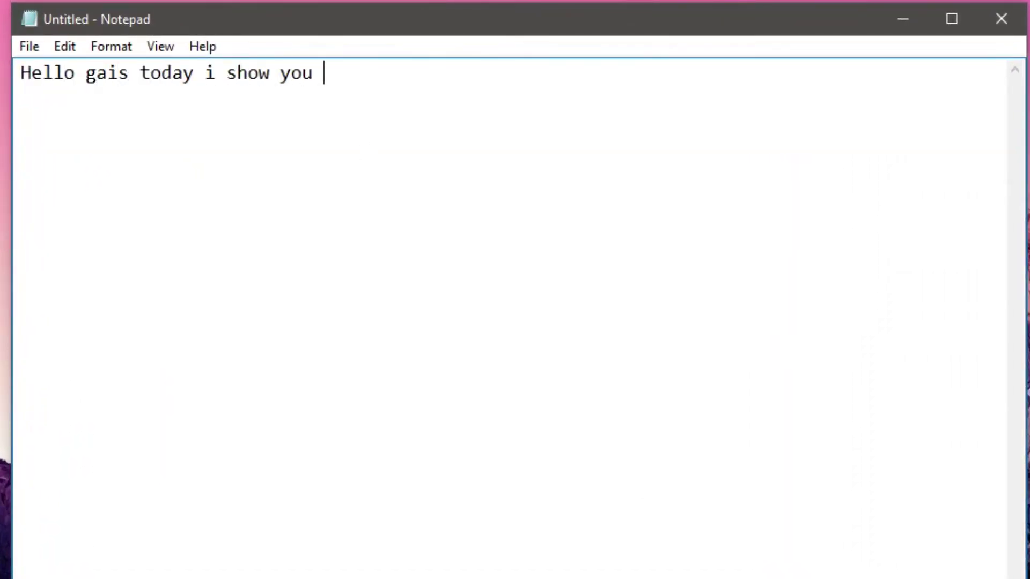
text(how to drawy two sparkle )
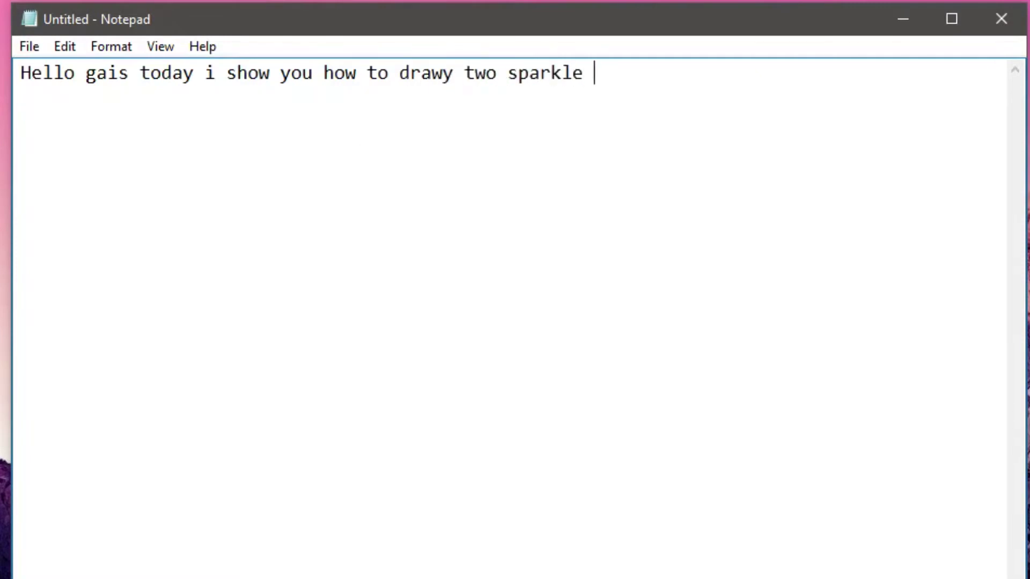
text(and a light from the me)
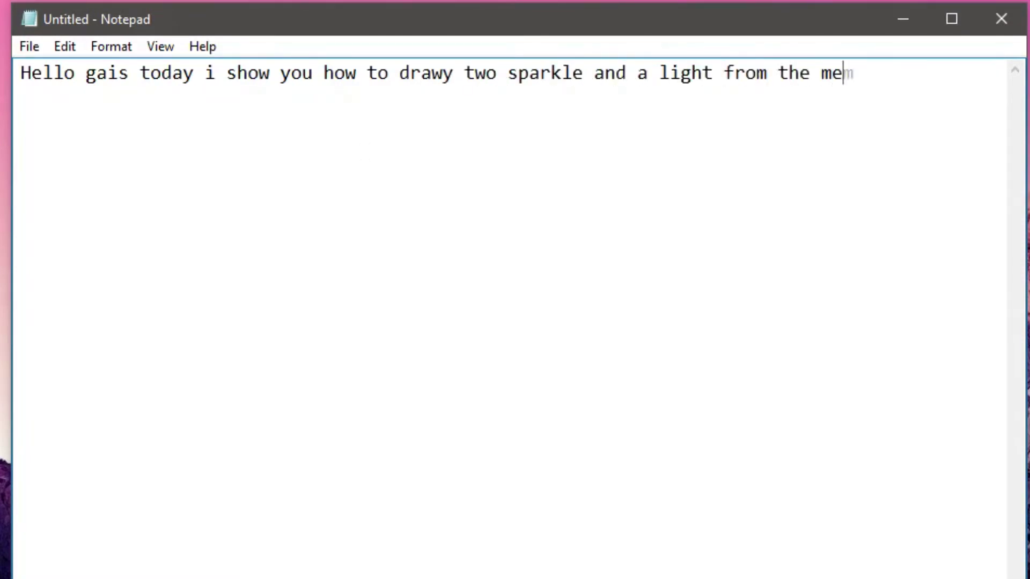
text(me litle pony series okay?)
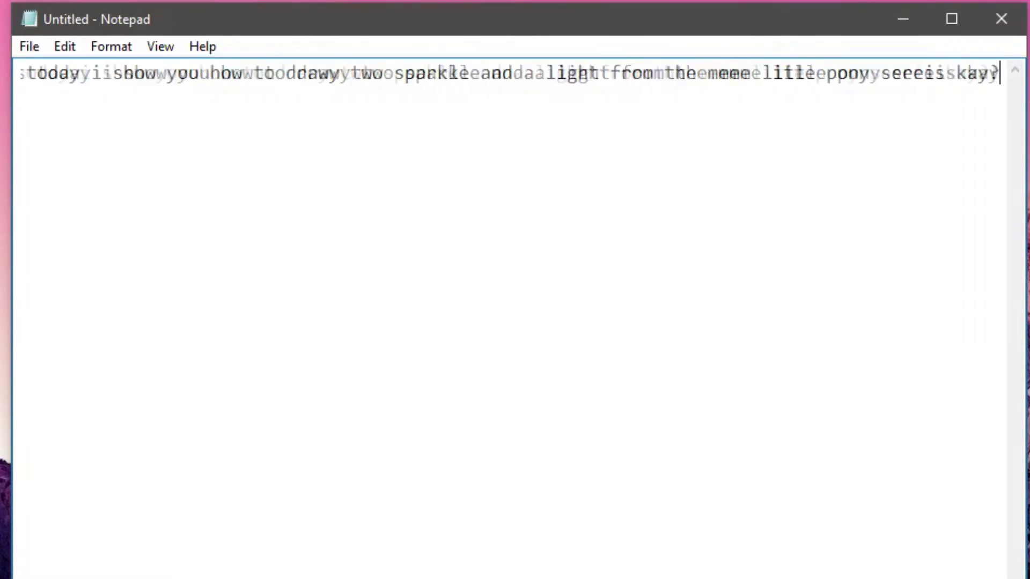
Add a second line asking viewers to watch and like, then a third line 'xDDDD…'
key(Return)
text(Today is gonna be)
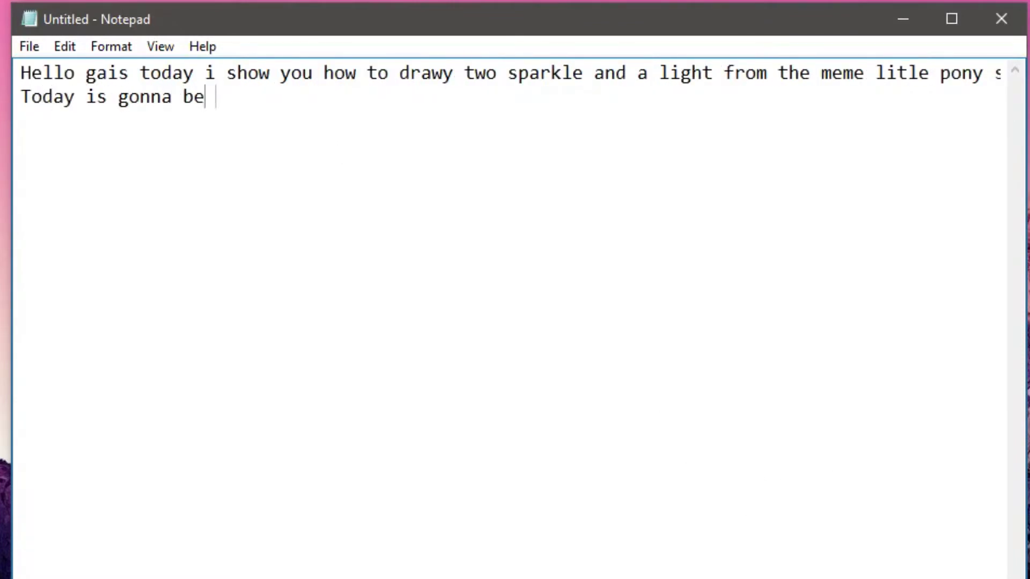
text( a funni epso please weatc)
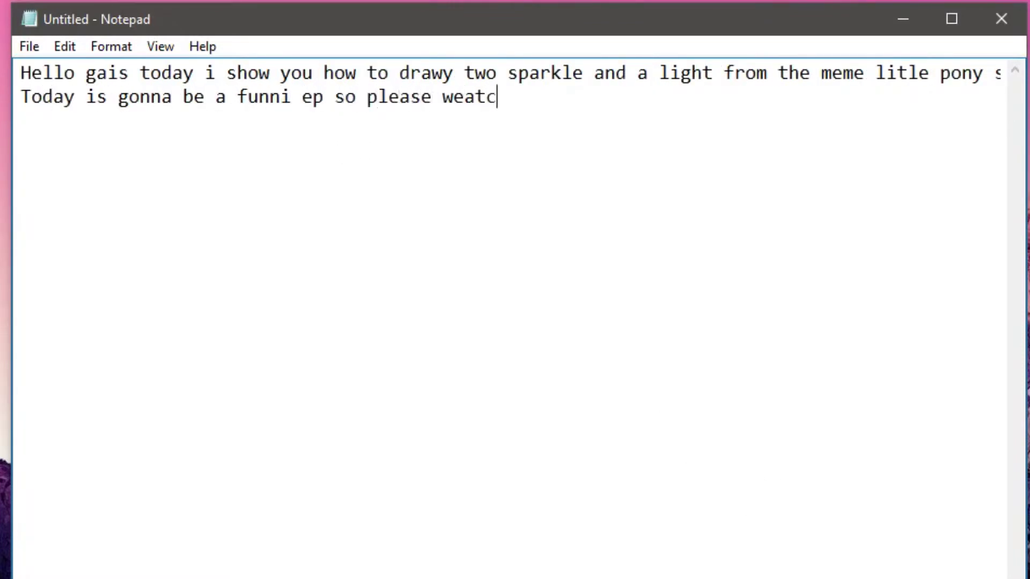
text(h and keave a like this is fir)
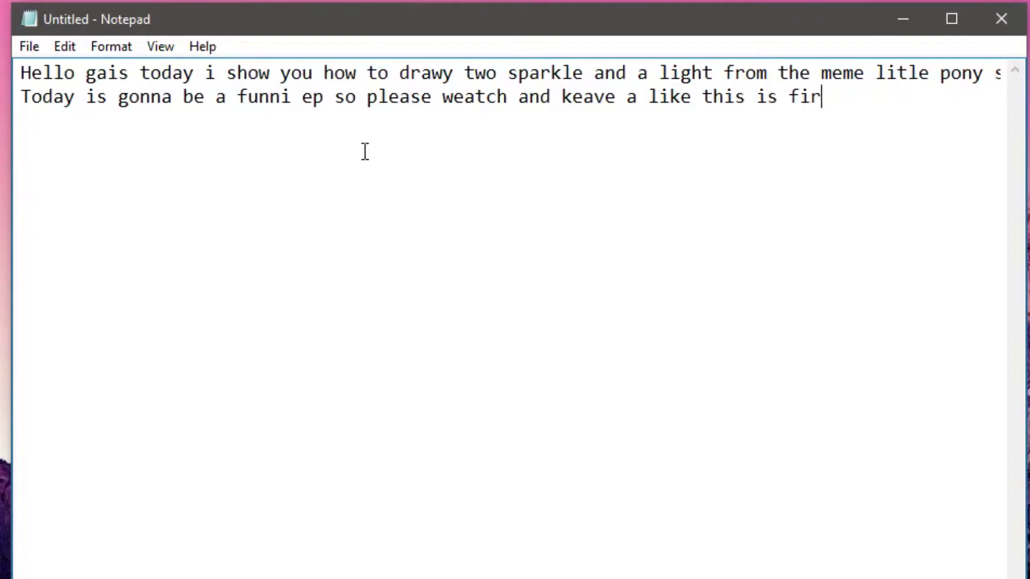
text(st video please be)
key(Return)
text(x)
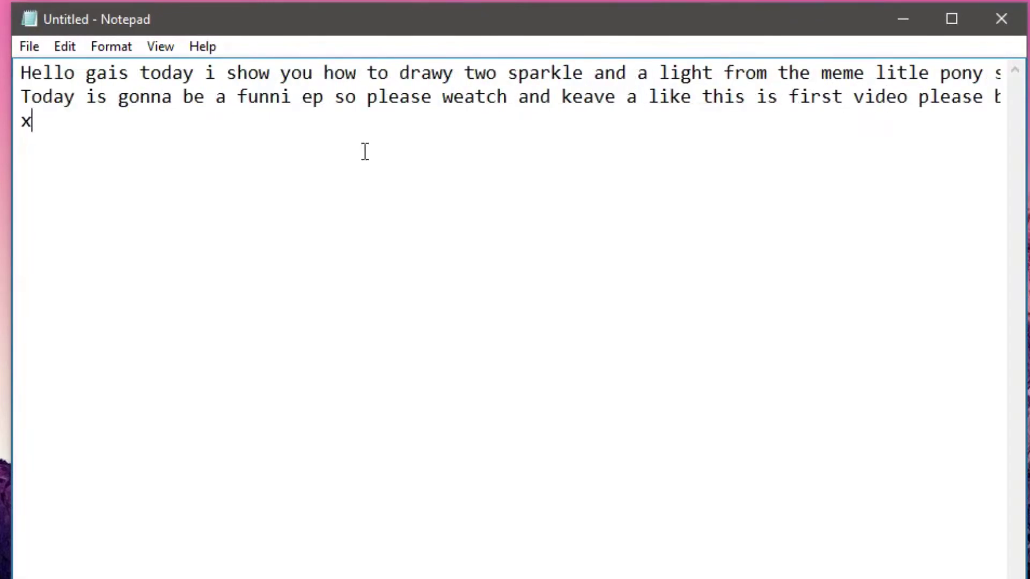
text(DDDDDDDDDDDDDDDDDDDDDDD)
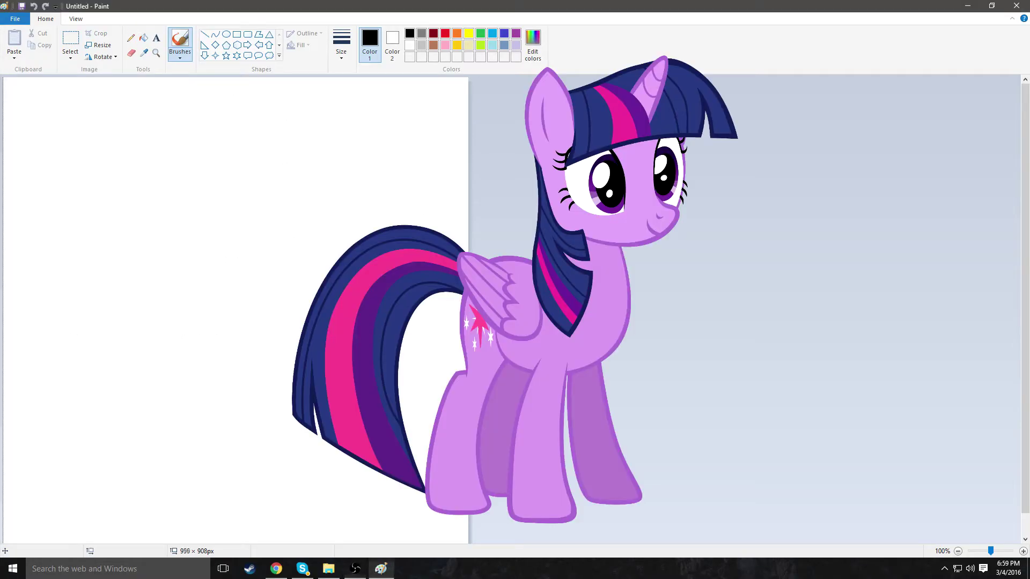
Widen the canvas to 1859 × 908 px and set the Pencil to the thickest line
drag(469, 321, 1001, 321)
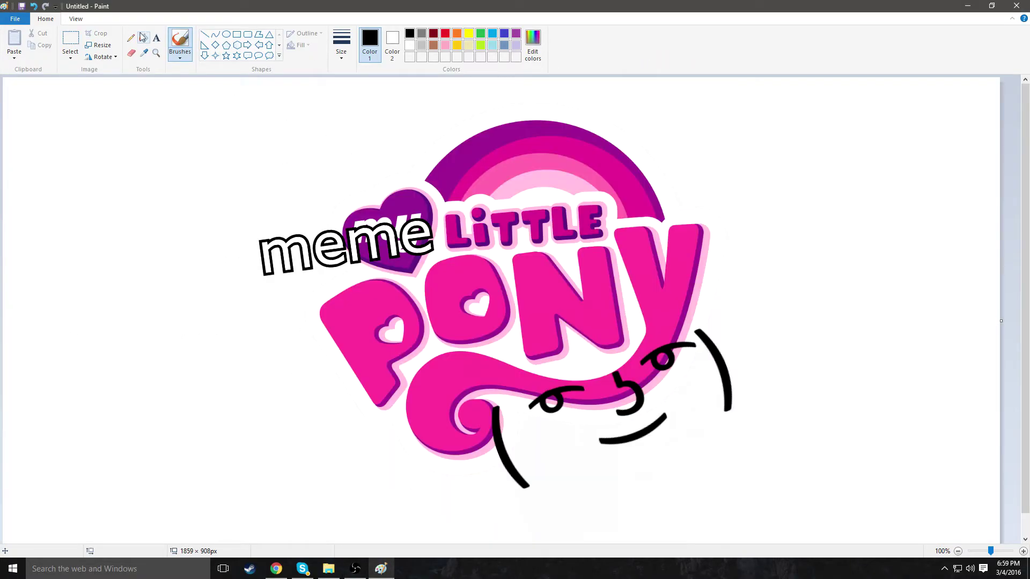
click(130, 38)
click(180, 53)
click(341, 43)
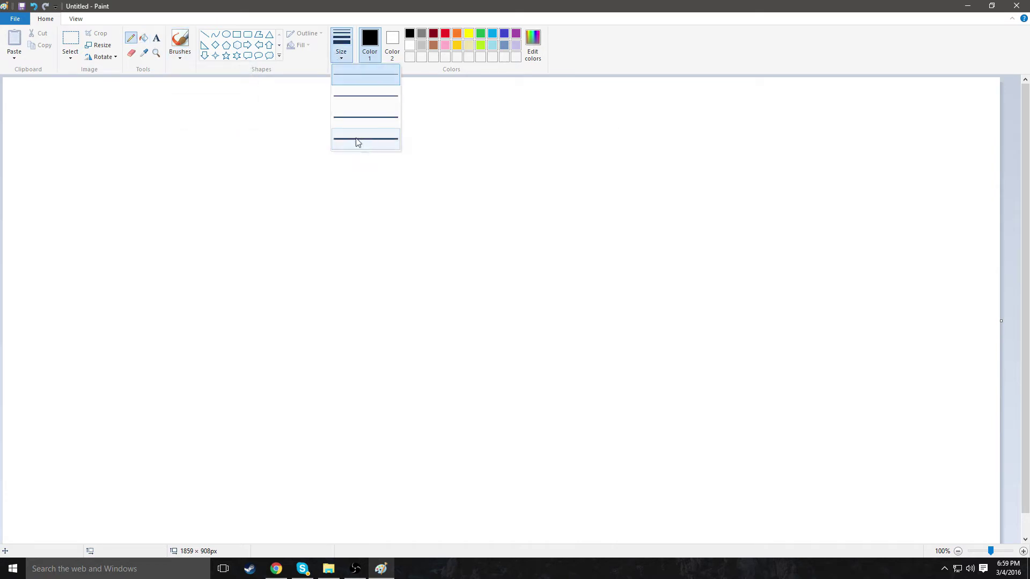
click(357, 141)
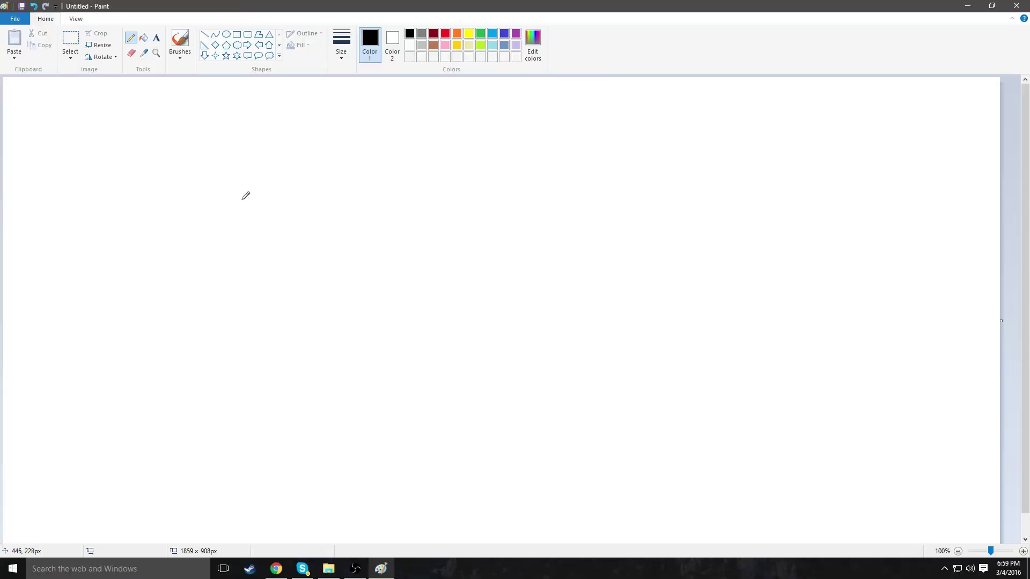
Draw the long freehand curves forming the pony's head and back-of-head outline
drag(261, 278, 385, 250)
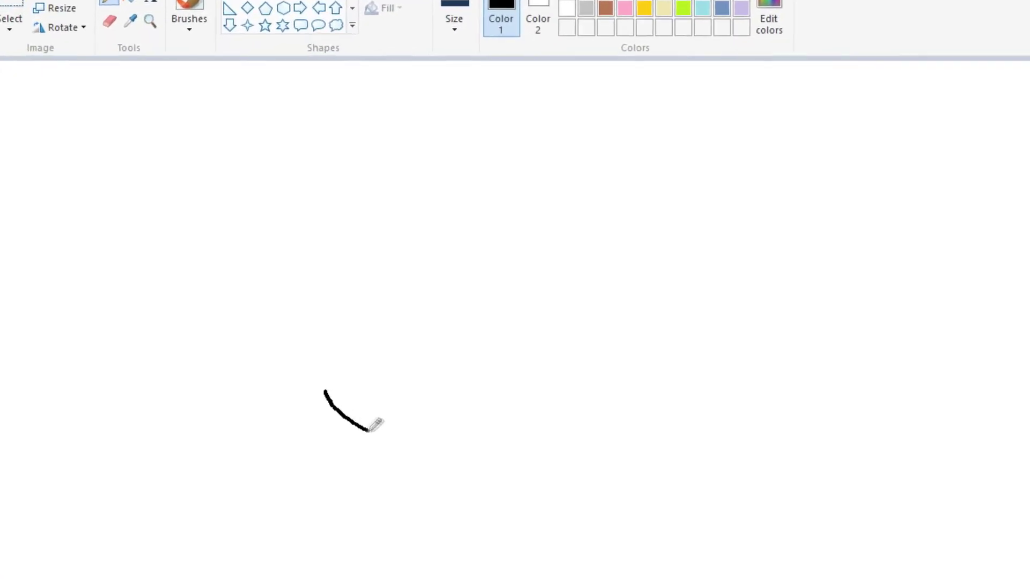
drag(569, 375, 561, 328)
mouse_move(486, 287)
mouse_down()
mouse_move(600, 323)
mouse_move(611, 295)
mouse_move(578, 154)
mouse_up()
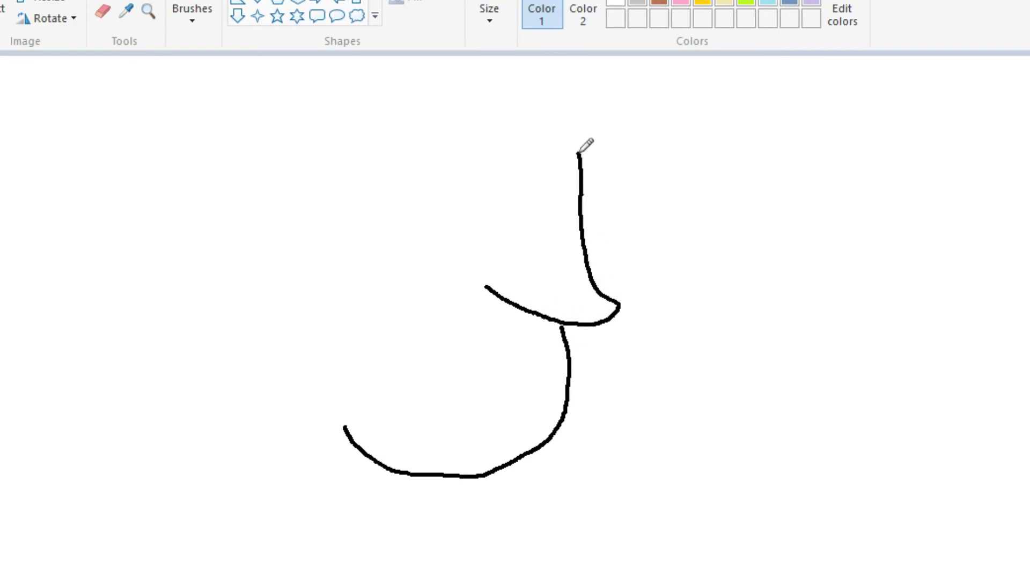
mouse_move(446, 171)
mouse_down()
mouse_move(778, 185)
mouse_move(797, 98)
mouse_move(765, 56)
mouse_up()
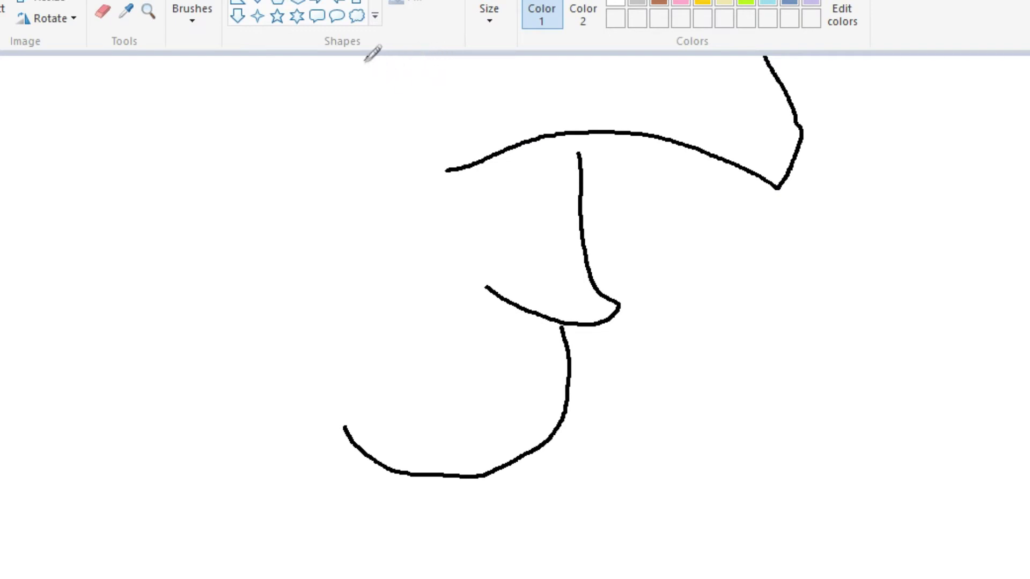
mouse_move(365, 60)
mouse_down()
mouse_move(392, 170)
mouse_move(497, 305)
mouse_up()
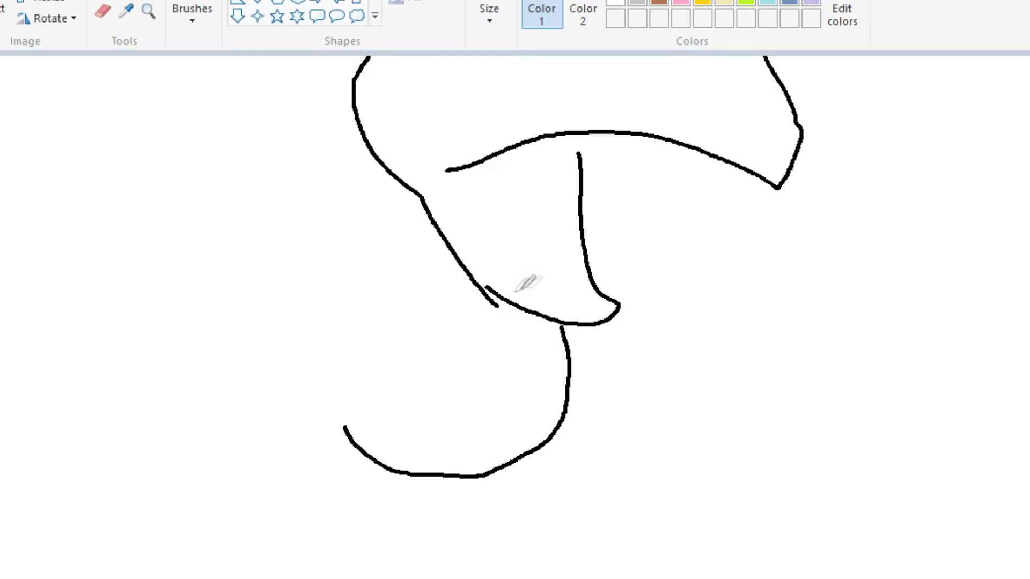
Add the mouth line, a triangular right eye, an oval left eye and neck mane strands
drag(580, 323, 560, 304)
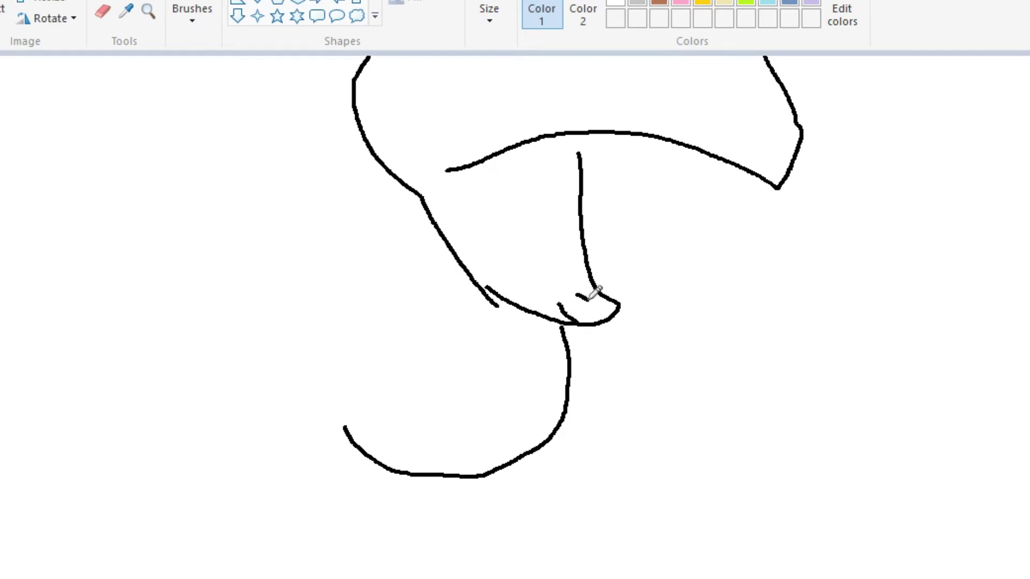
drag(579, 156, 578, 246)
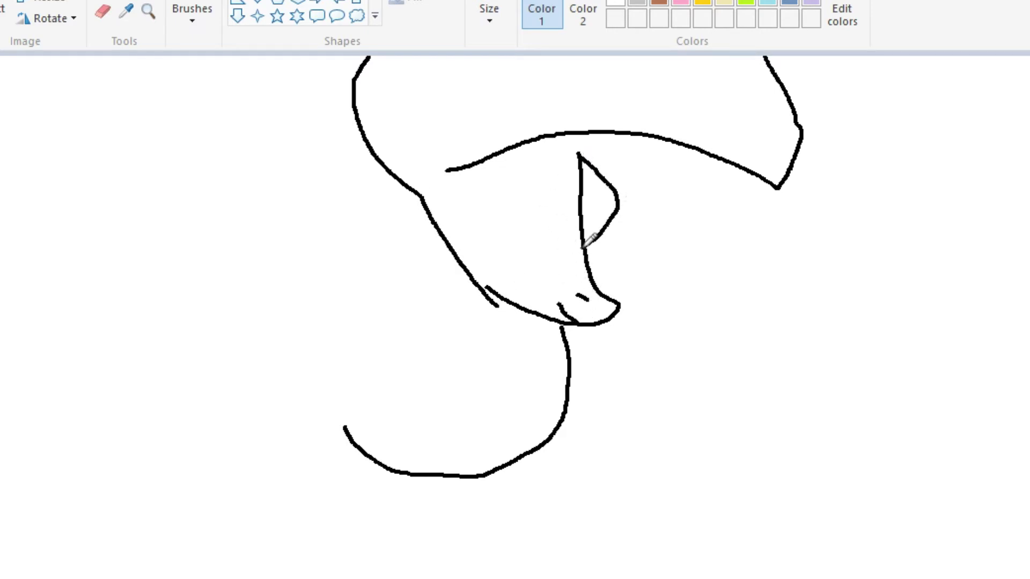
mouse_move(511, 165)
mouse_down()
mouse_move(517, 224)
mouse_move(528, 171)
mouse_move(501, 165)
mouse_up()
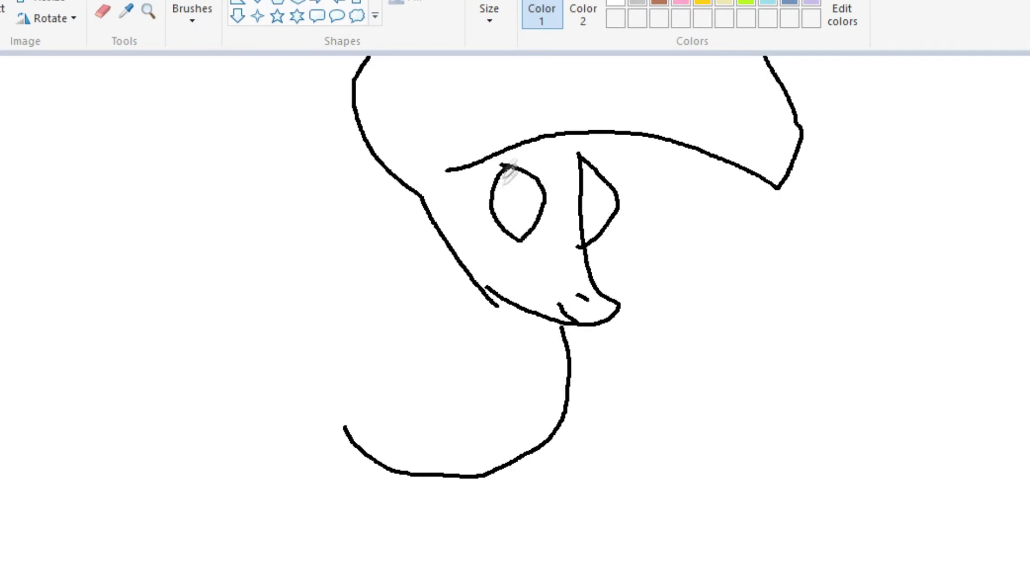
mouse_move(439, 232)
mouse_down()
mouse_move(436, 313)
mouse_move(474, 402)
mouse_move(492, 392)
mouse_move(507, 301)
mouse_up()
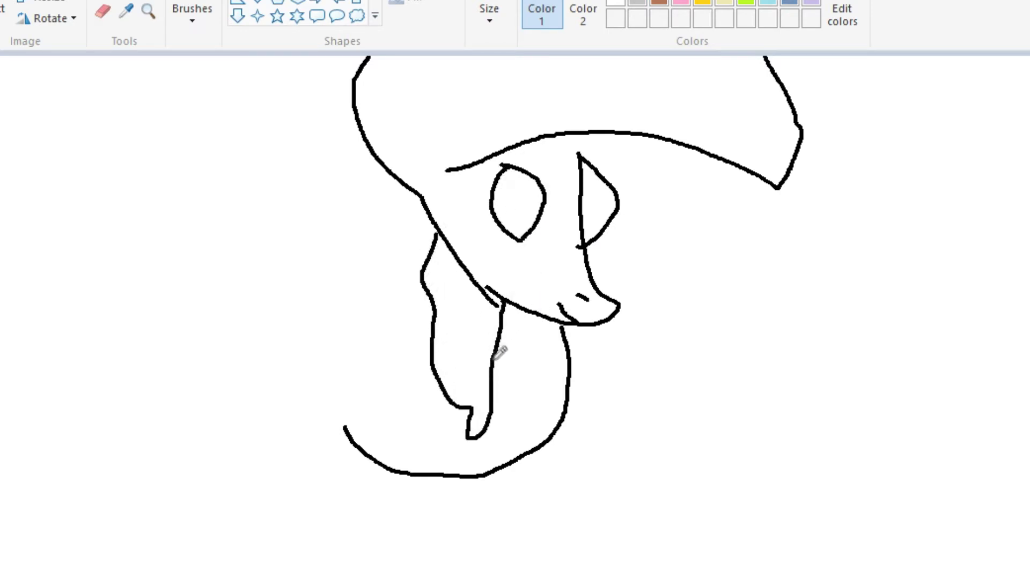
mouse_move(496, 357)
mouse_down()
mouse_move(460, 295)
mouse_move(456, 248)
mouse_up()
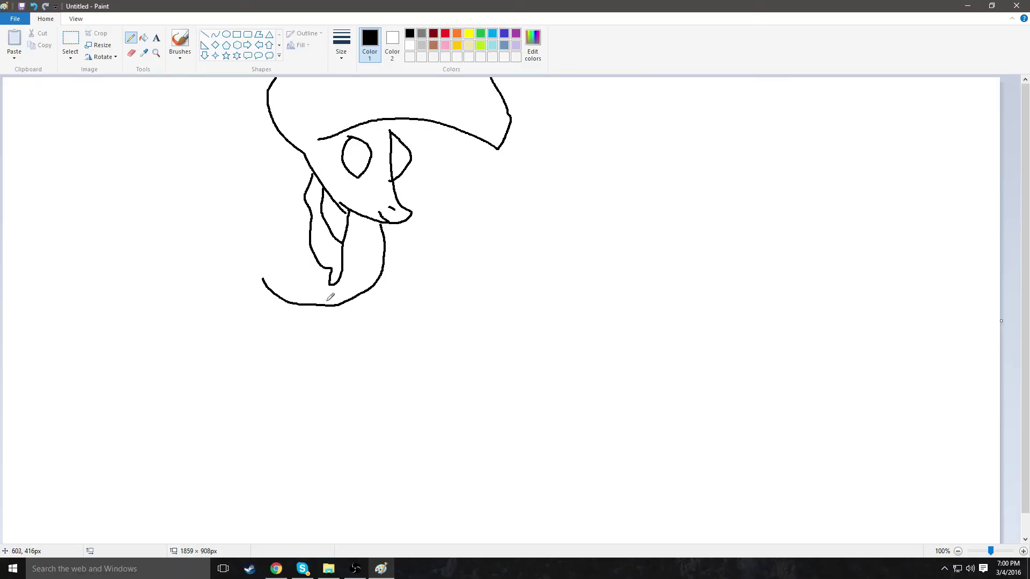
Draw the chest, four leg outlines and a long tail arcing from the rump
mouse_move(320, 343)
mouse_down()
mouse_move(375, 477)
mouse_move(353, 295)
mouse_move(404, 449)
mouse_move(368, 280)
mouse_up()
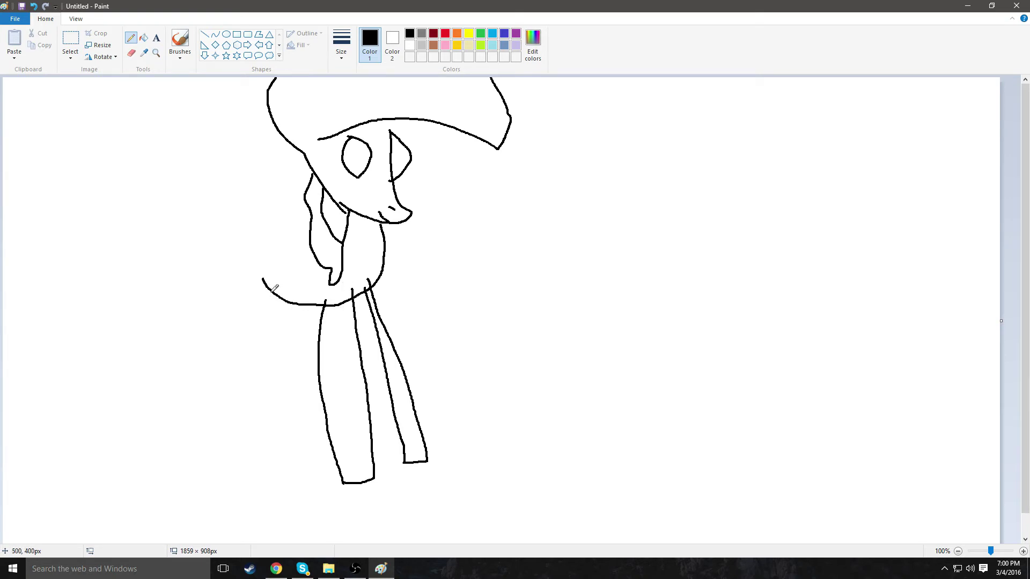
mouse_move(271, 292)
mouse_down()
mouse_move(270, 405)
mouse_move(289, 489)
mouse_up()
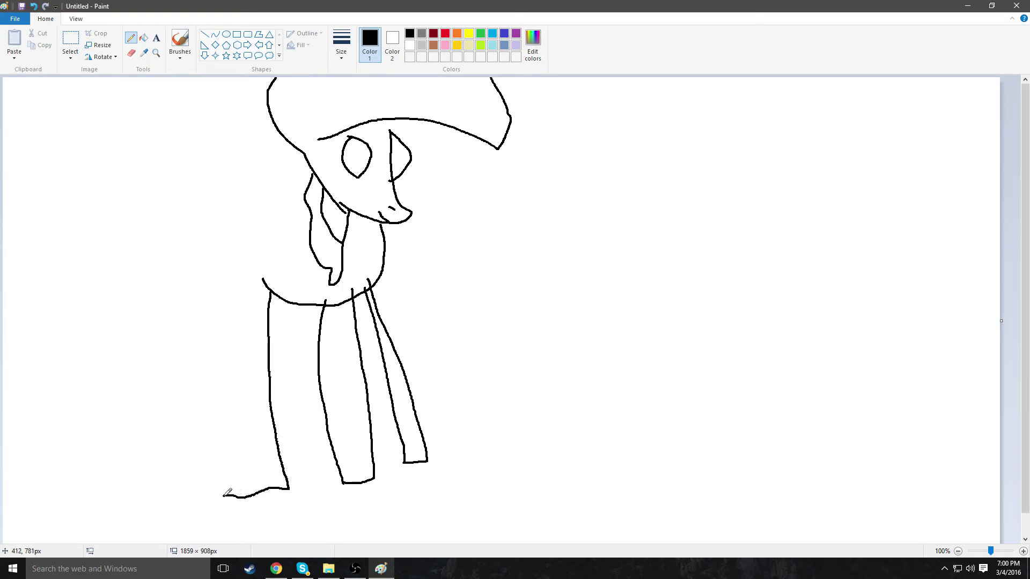
drag(224, 459, 239, 295)
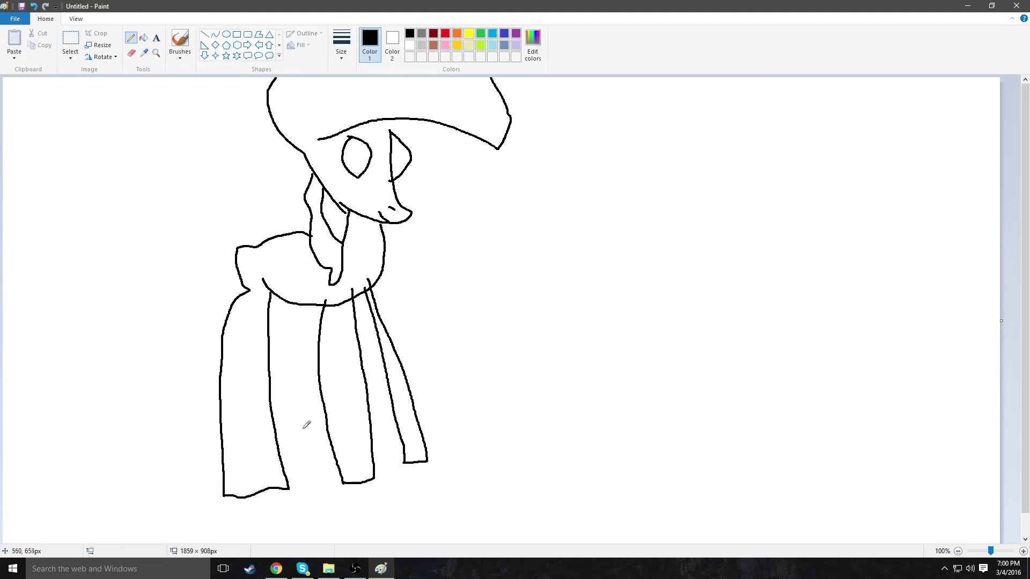
drag(286, 474, 306, 378)
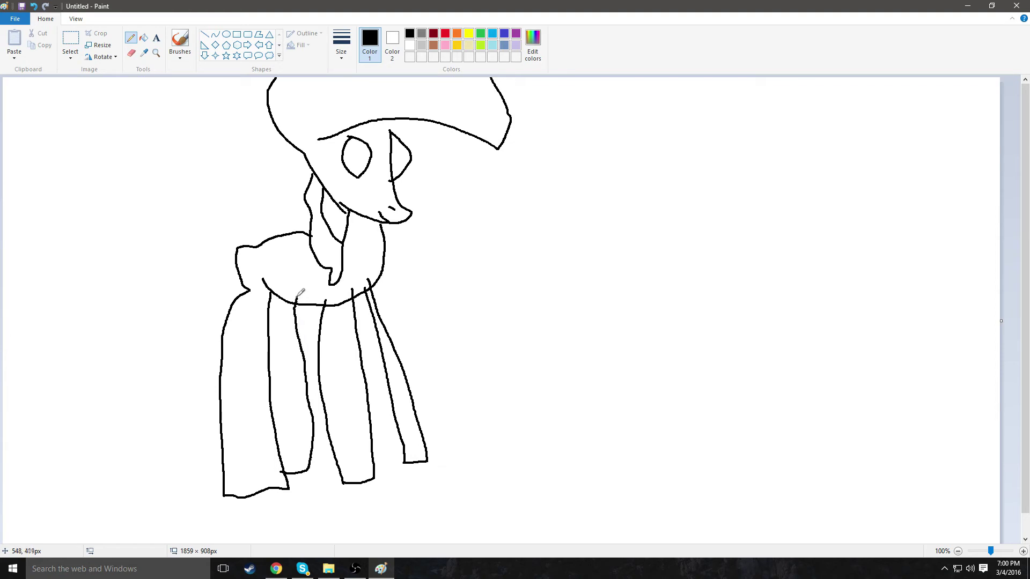
drag(235, 259, 159, 352)
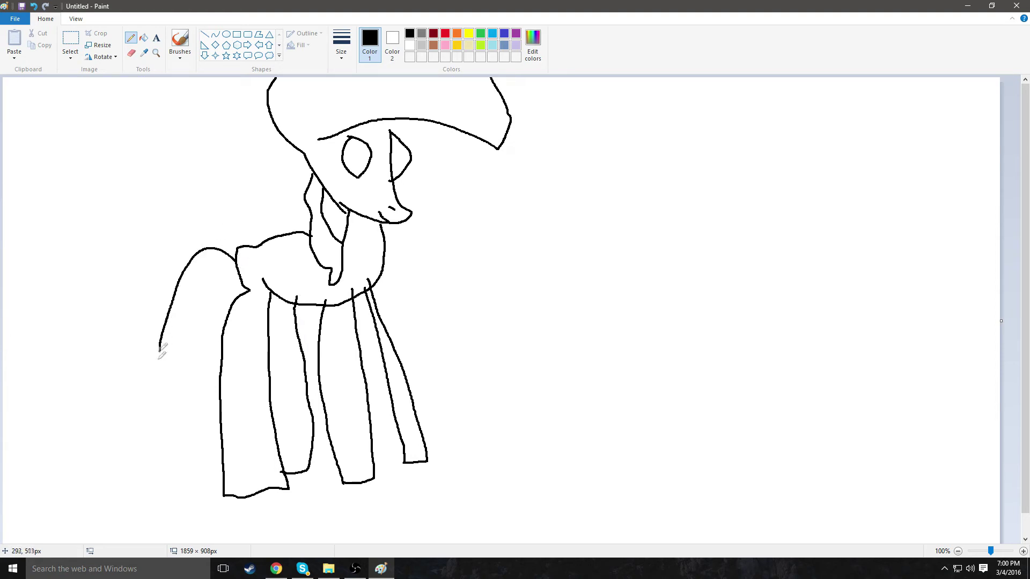
drag(100, 416, 146, 245)
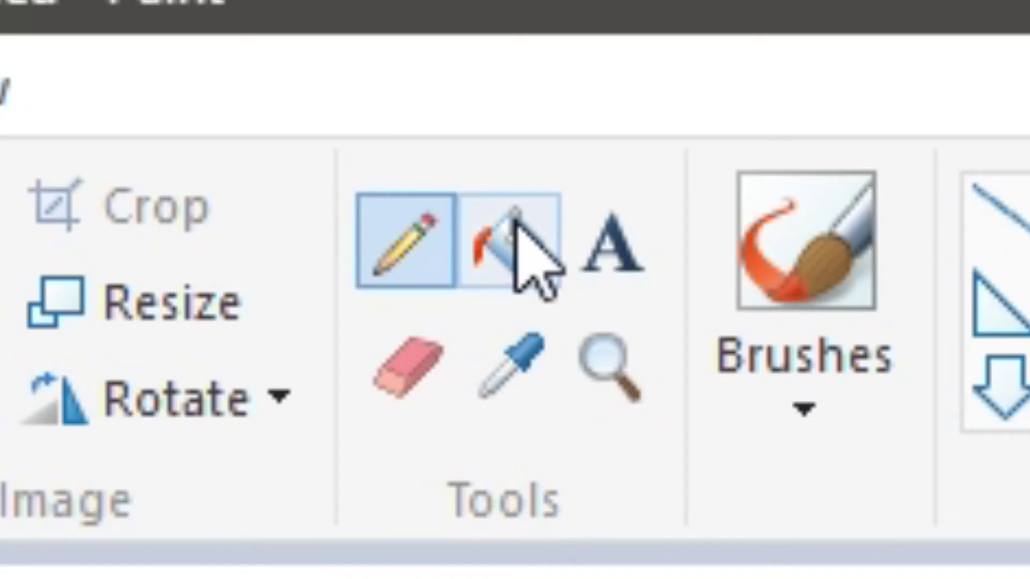
Fill the pony's body and three legs purple with the Fill tool
click(144, 36)
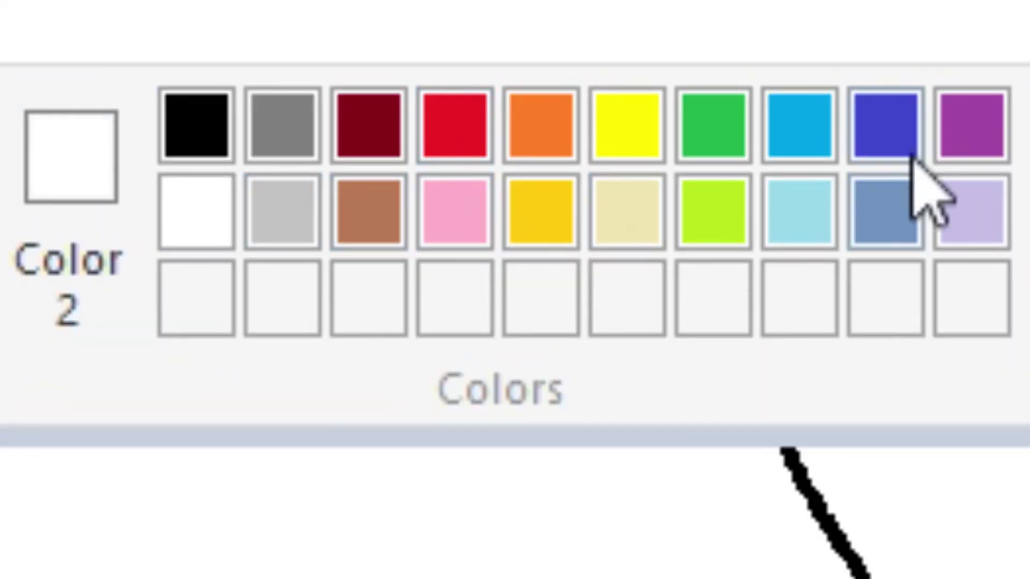
click(974, 150)
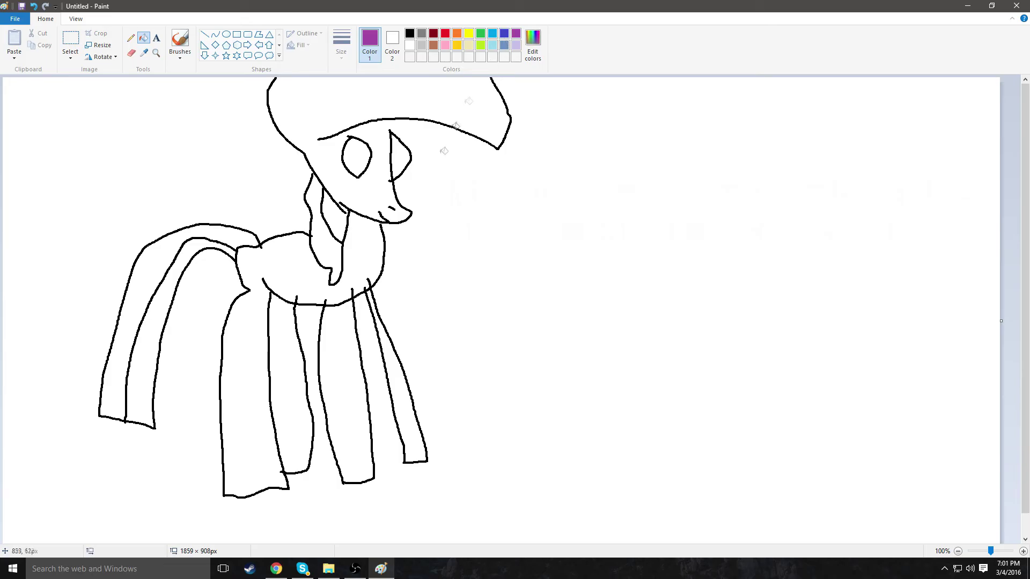
click(348, 283)
click(351, 349)
click(406, 373)
click(293, 392)
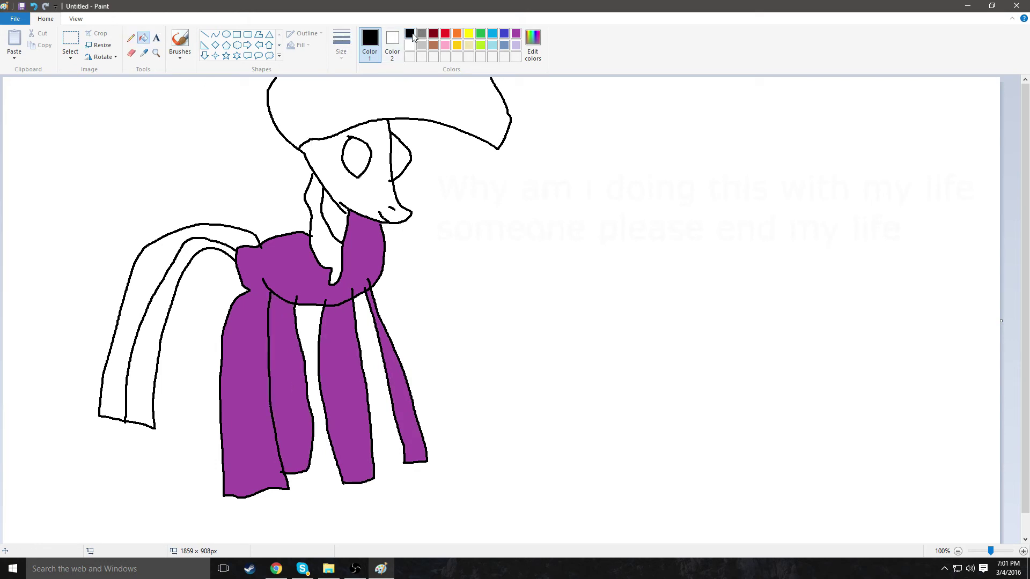
Fill the head, neck and inner tail purple, and the outer tail and neck mane black
click(354, 100)
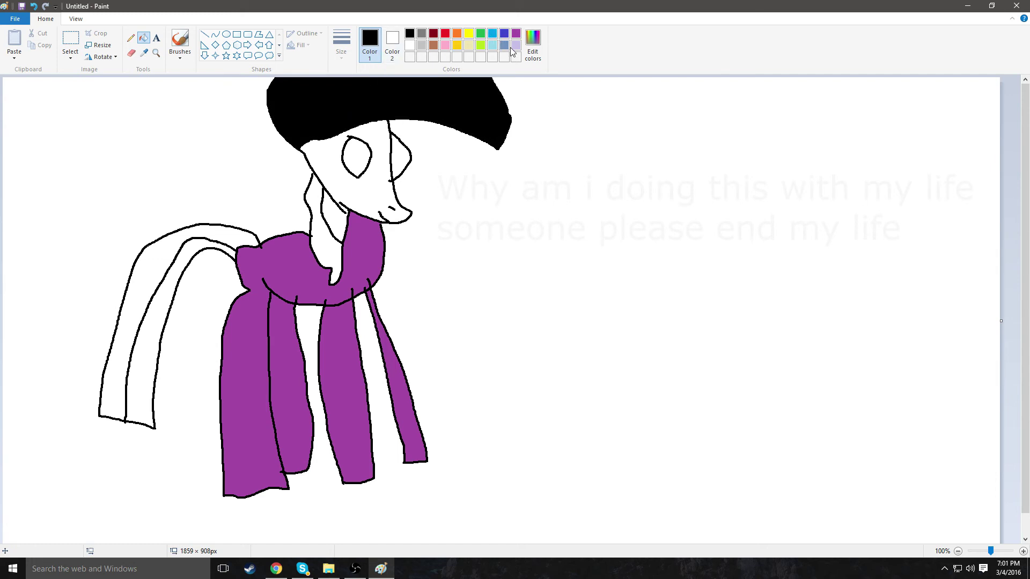
click(372, 193)
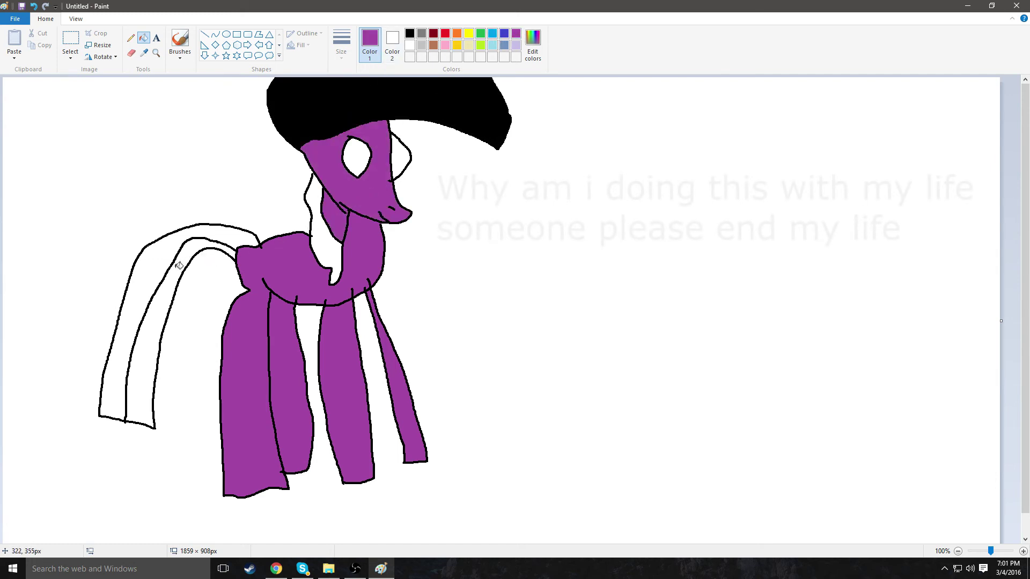
click(179, 265)
click(410, 34)
click(184, 233)
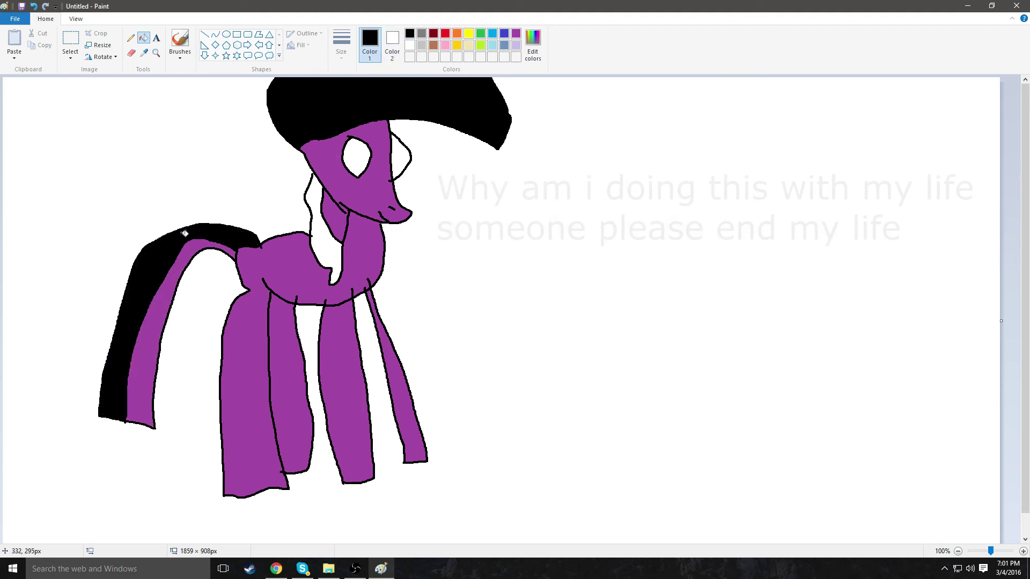
click(323, 227)
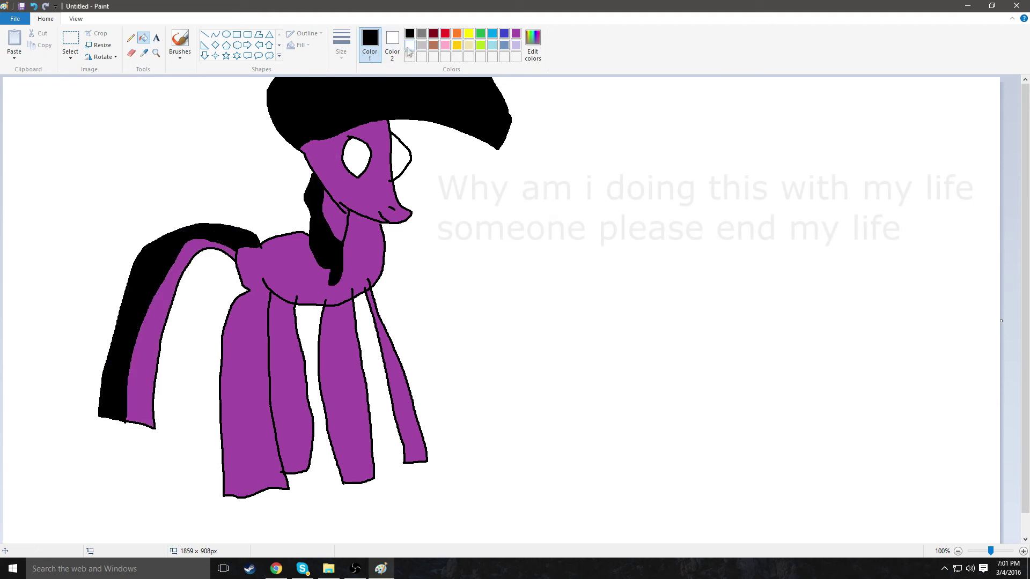
Pick white and set the Pencil back to its thickest line size, ending on the Select tool
click(409, 45)
click(130, 37)
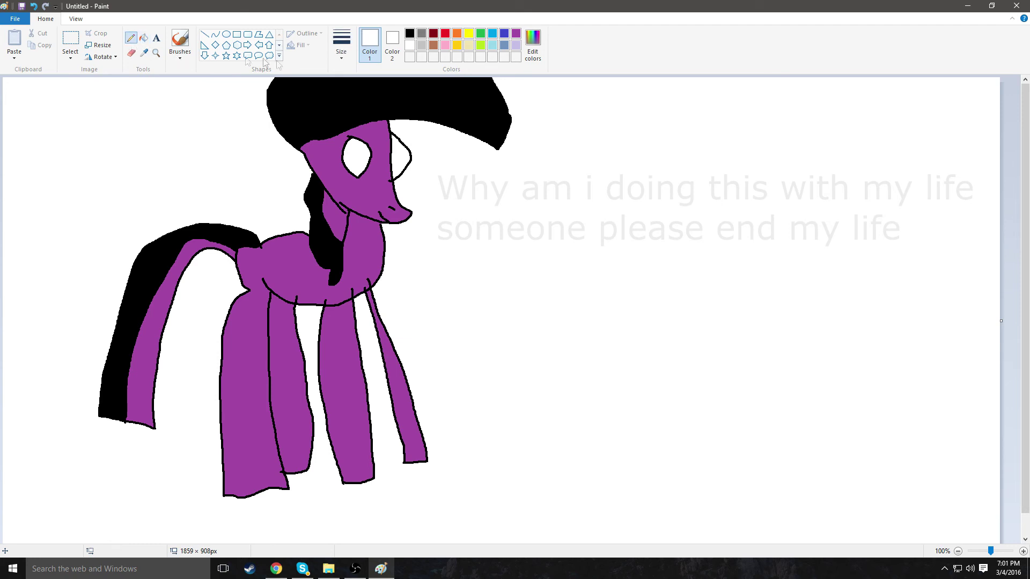
click(341, 43)
click(365, 139)
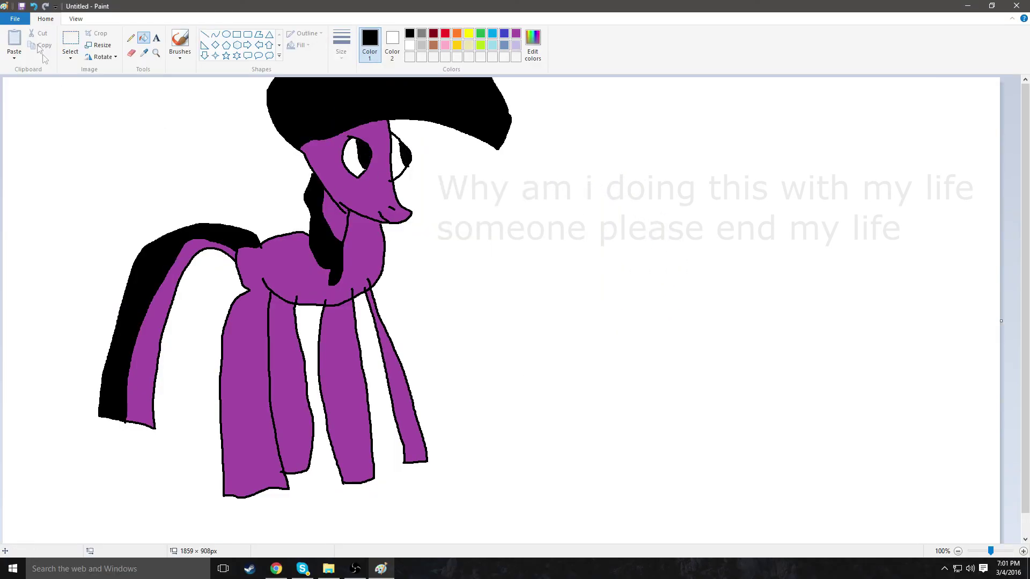
click(70, 38)
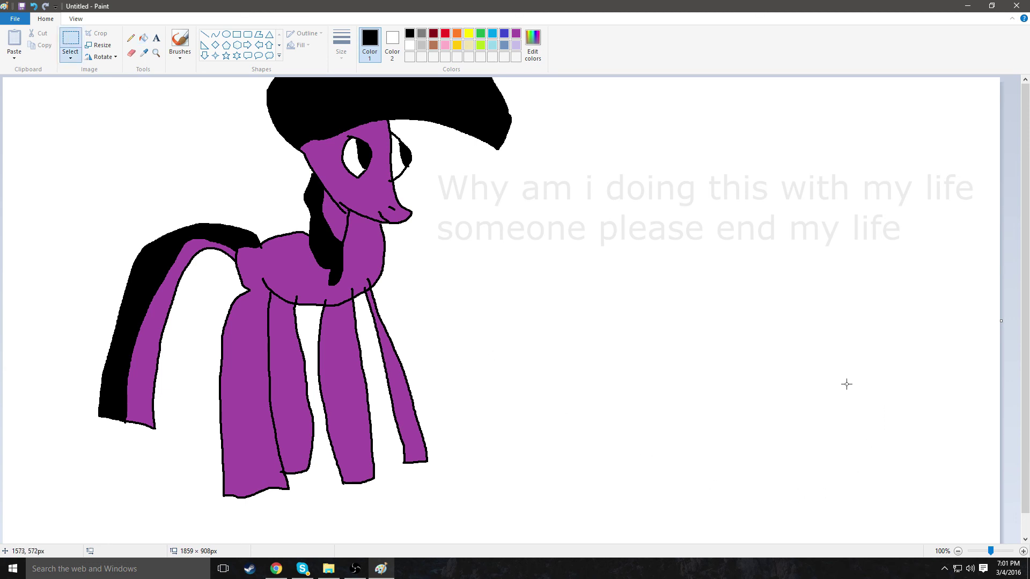